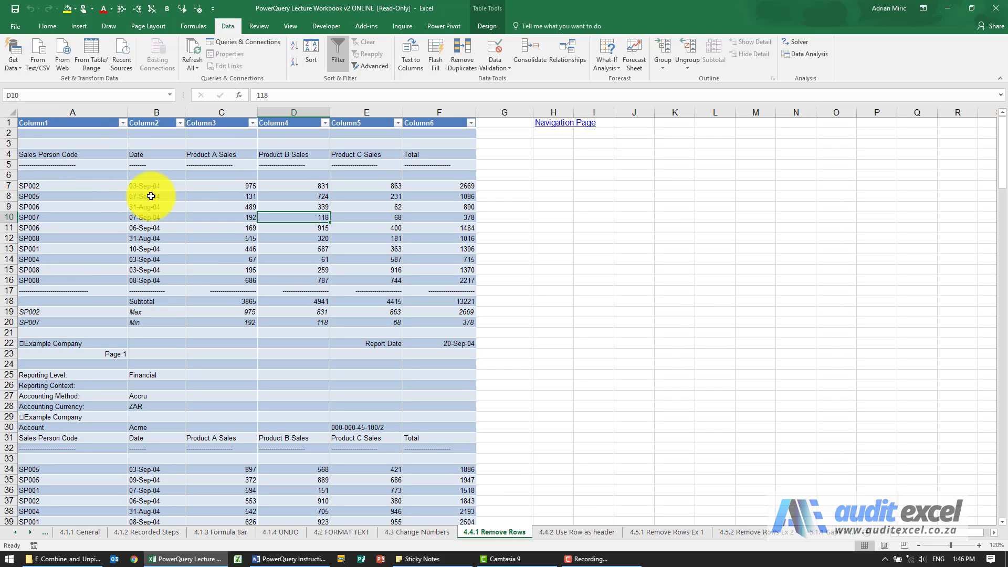
# Step: Review the report's sales rows, row-4 headers and subtotal footer, then load the table into Power Query
pyautogui.moveTo(106, 185)
pyautogui.mouseDown()
pyautogui.moveTo(423, 246)
pyautogui.moveTo(436, 278)
pyautogui.mouseUp()
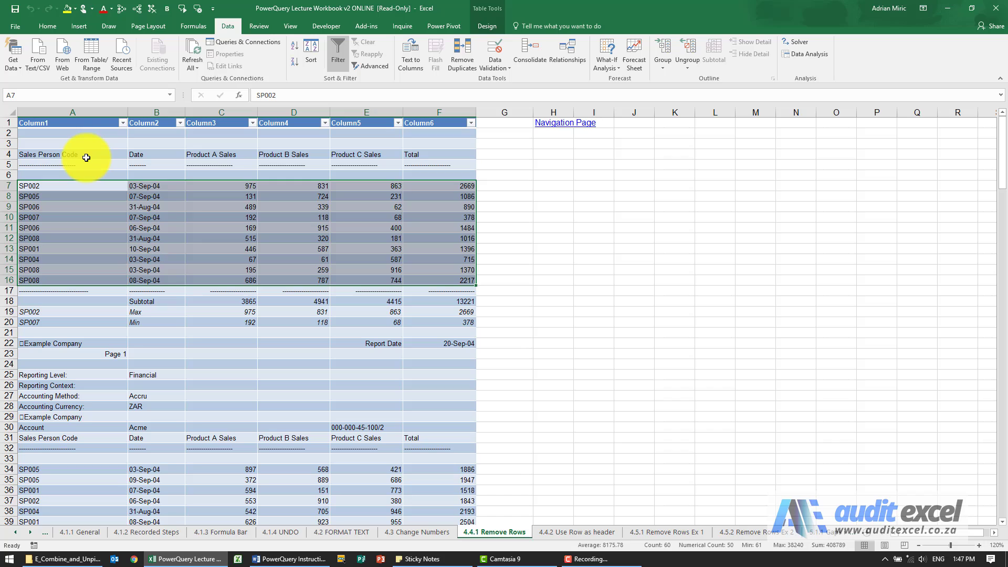
pyautogui.moveTo(87, 154); pyautogui.dragTo(417, 156)
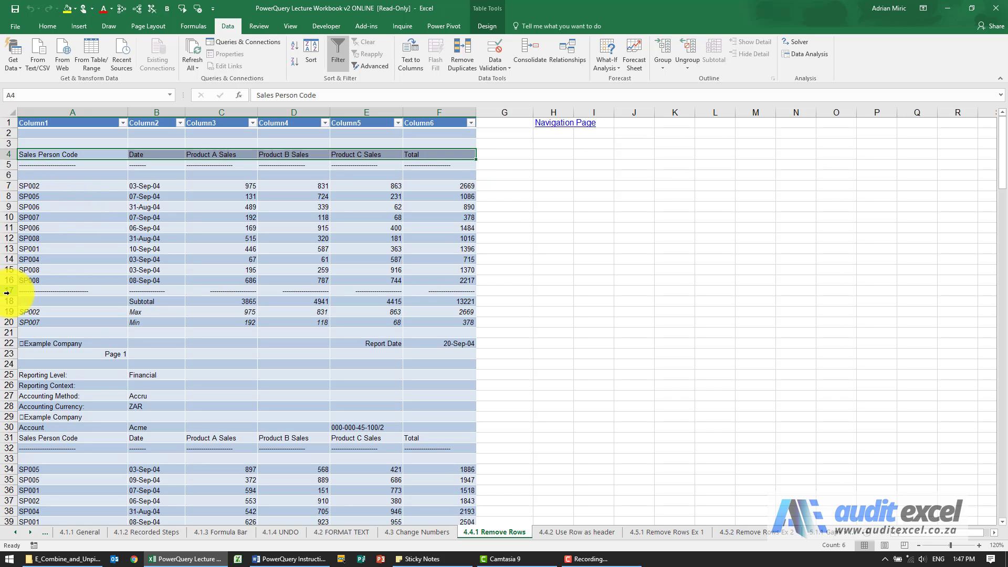
pyautogui.moveTo(9, 291); pyautogui.dragTo(2, 407)
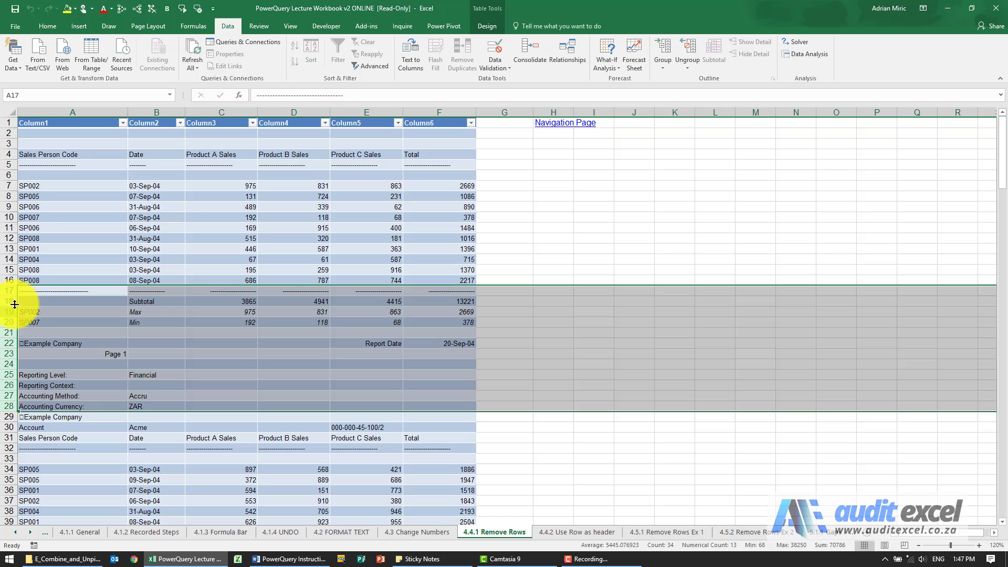
pyautogui.click(138, 294)
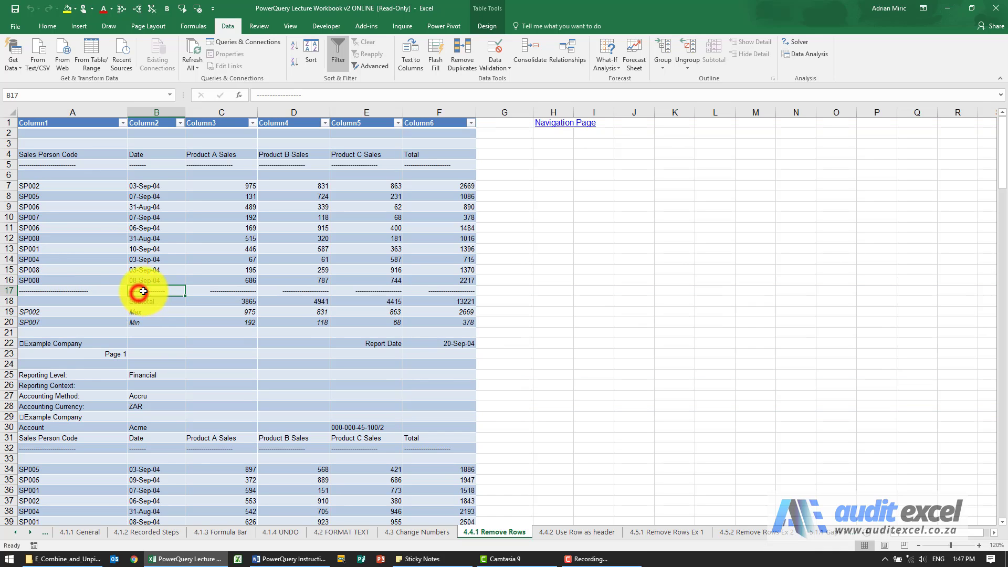
pyautogui.click(160, 238)
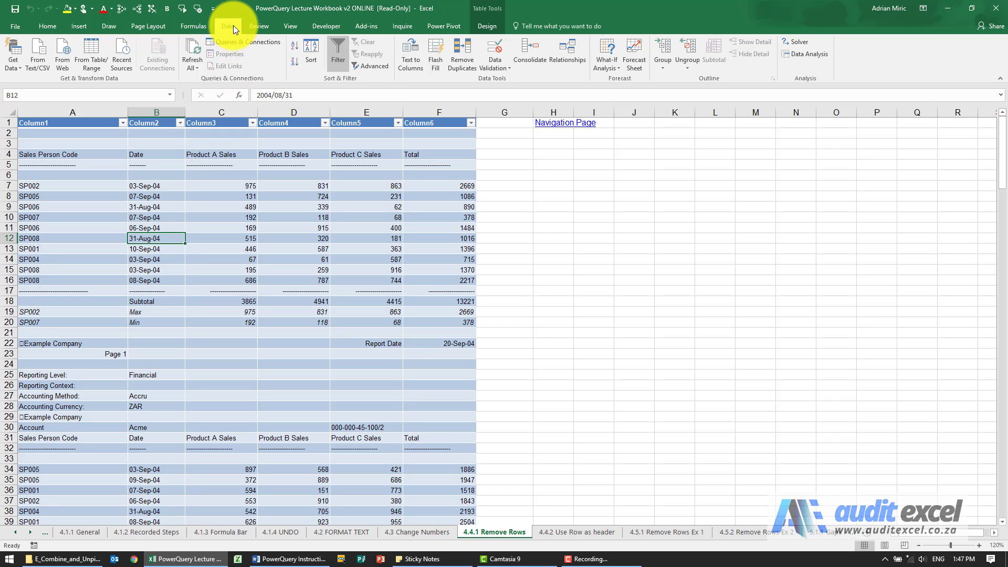
pyautogui.click(90, 50)
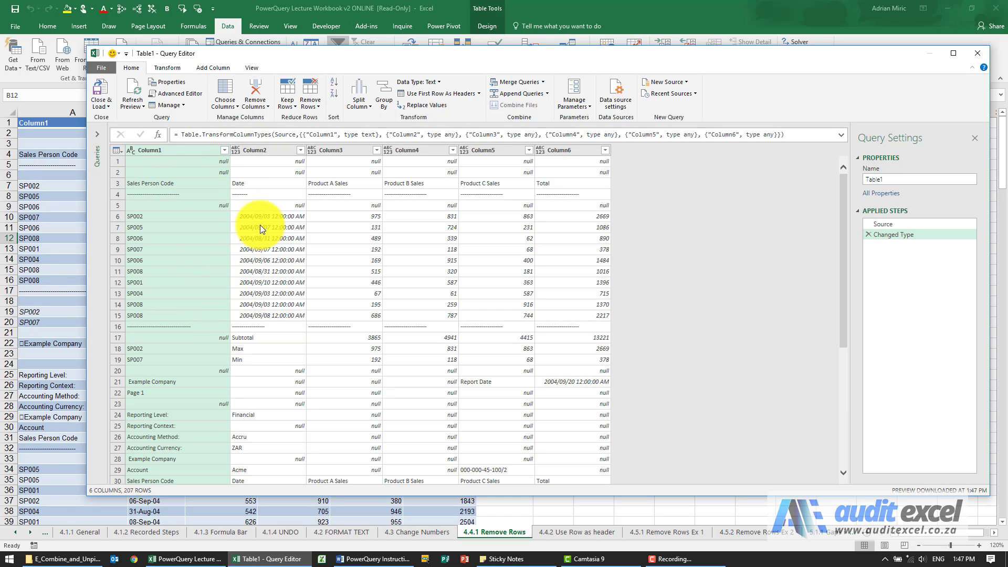
# Step: With the first Column2 cell selected, bring up the Remove Rows options
pyautogui.click(260, 162)
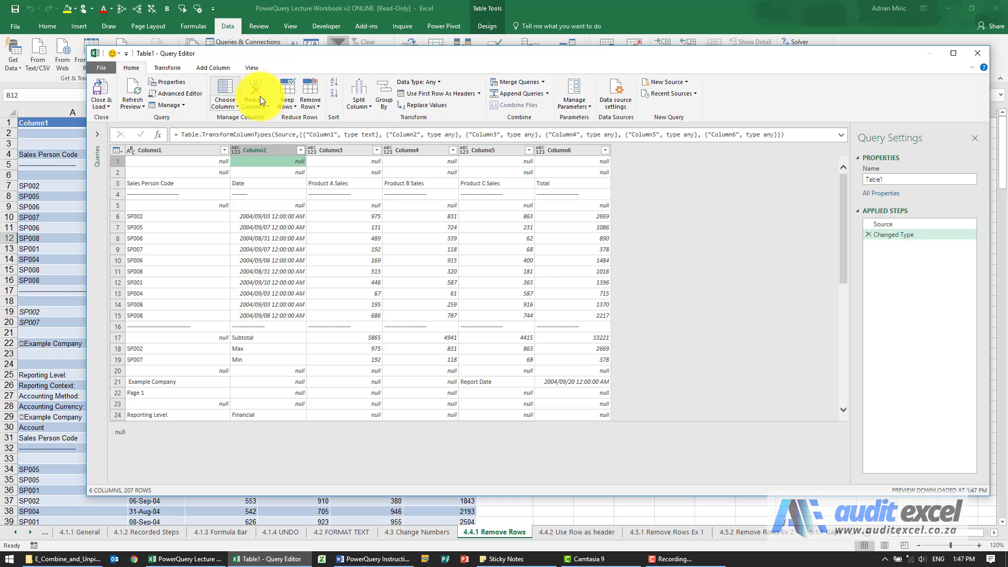
pyautogui.click(310, 105)
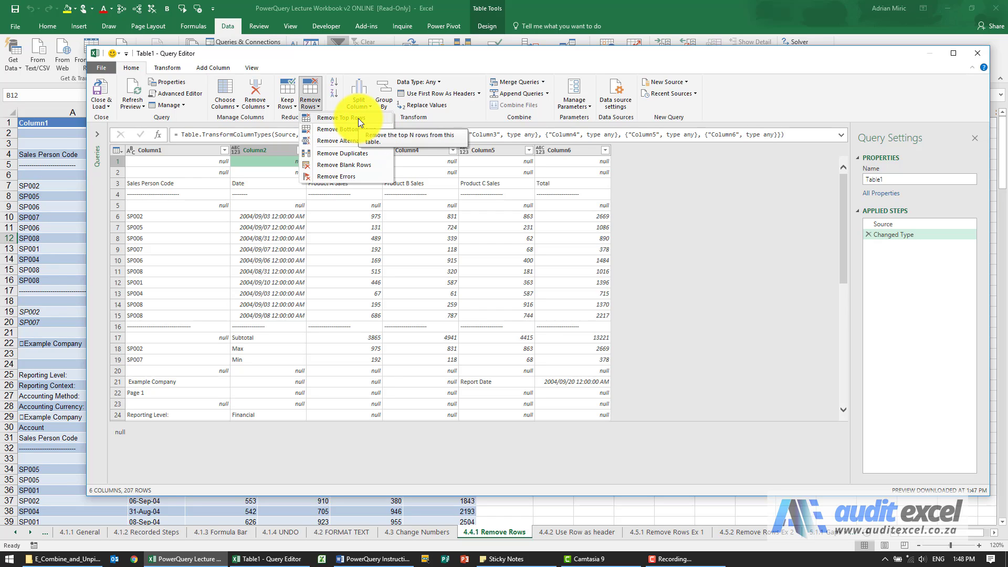
# Step: Remove the top 2 rows, leaving 205 rows
pyautogui.click(358, 118)
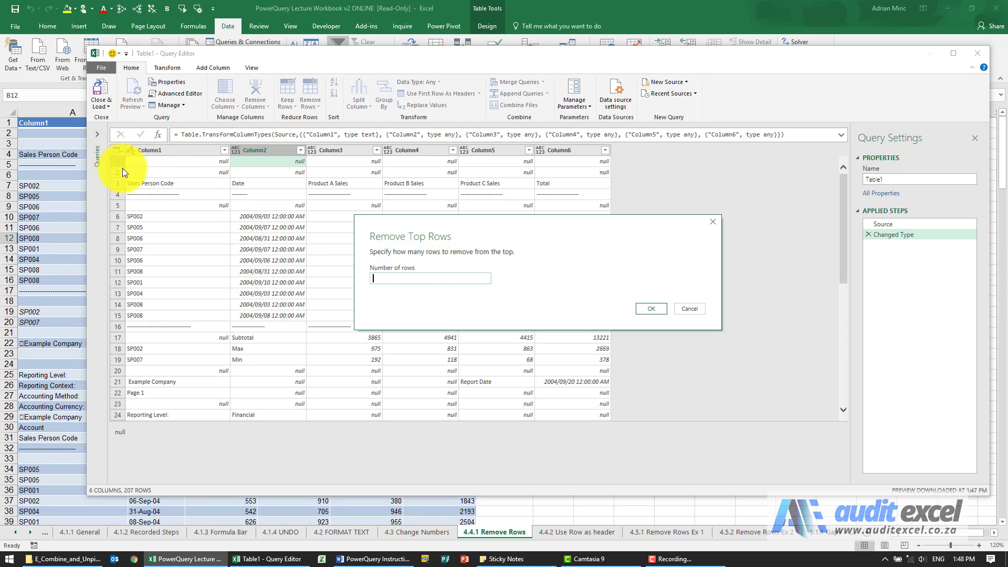
pyautogui.click(378, 277)
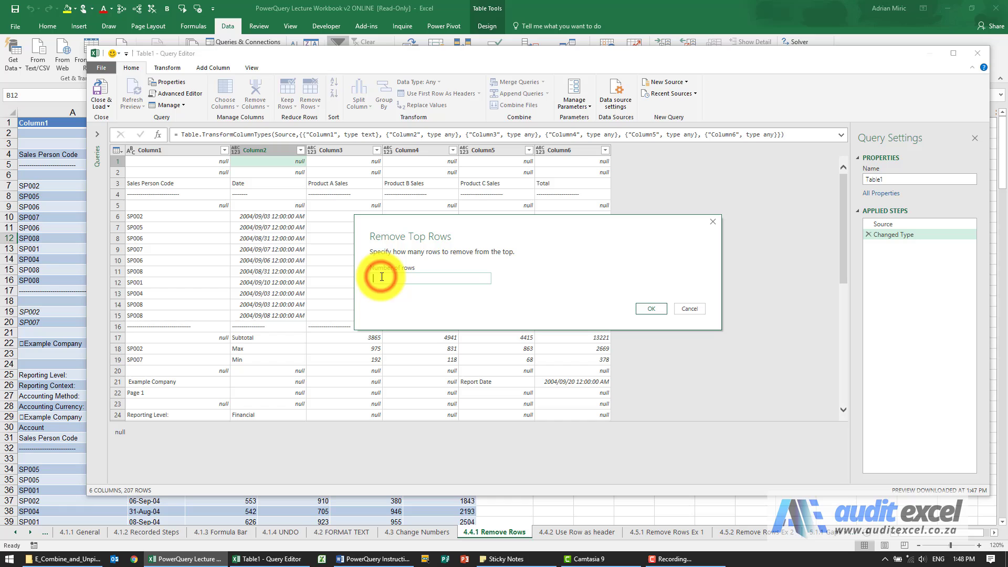
pyautogui.write('2')
pyautogui.click(639, 309)
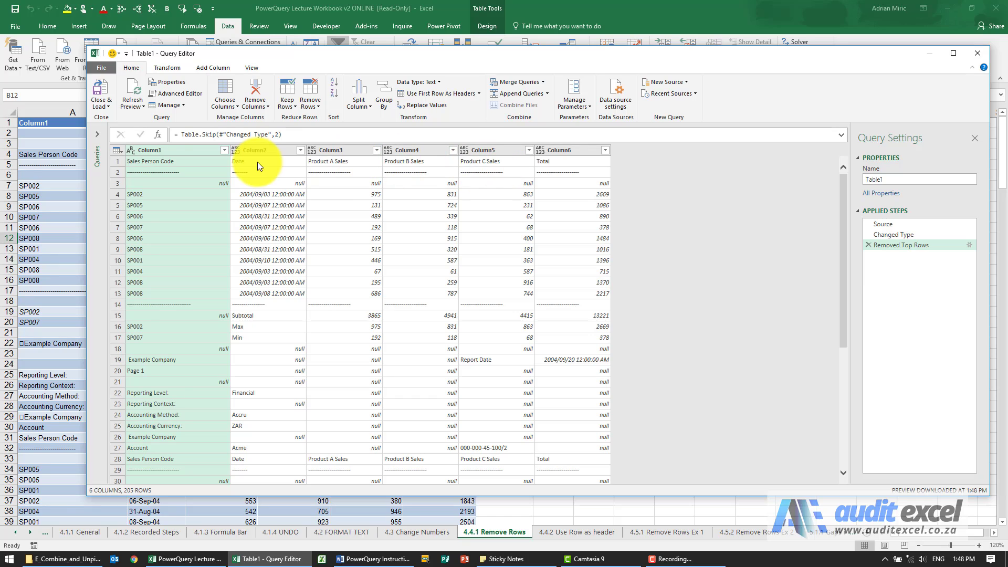
pyautogui.click(311, 103)
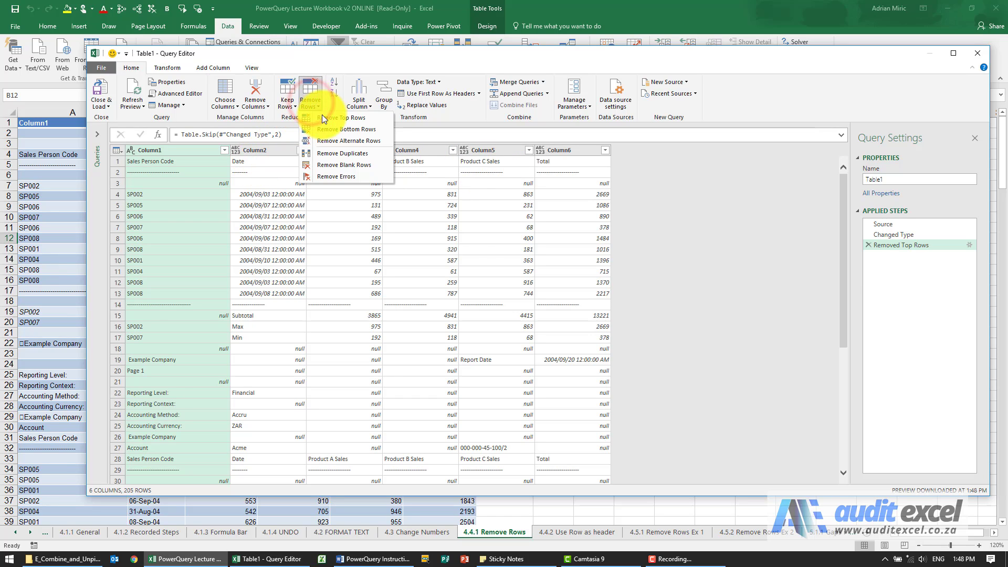
pyautogui.click(356, 139)
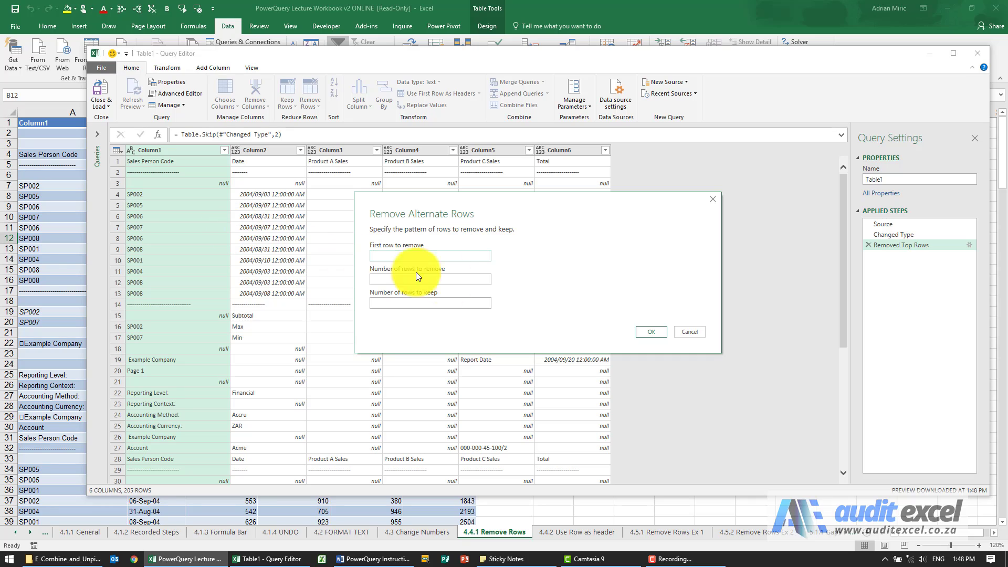
pyautogui.click(679, 333)
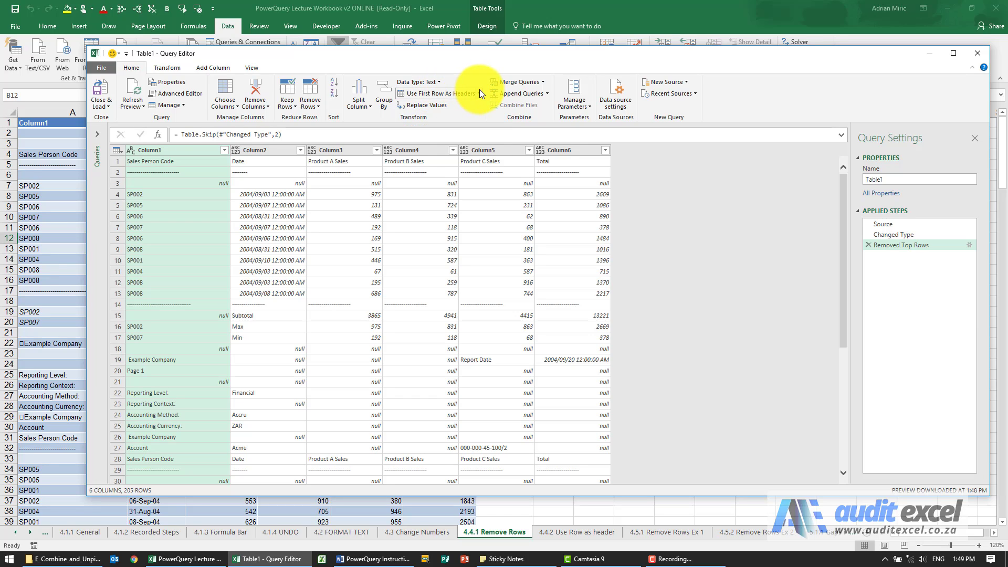
# Step: Promote the Sales Person Code row to column headers, leaving 204 data rows
pyautogui.click(479, 93)
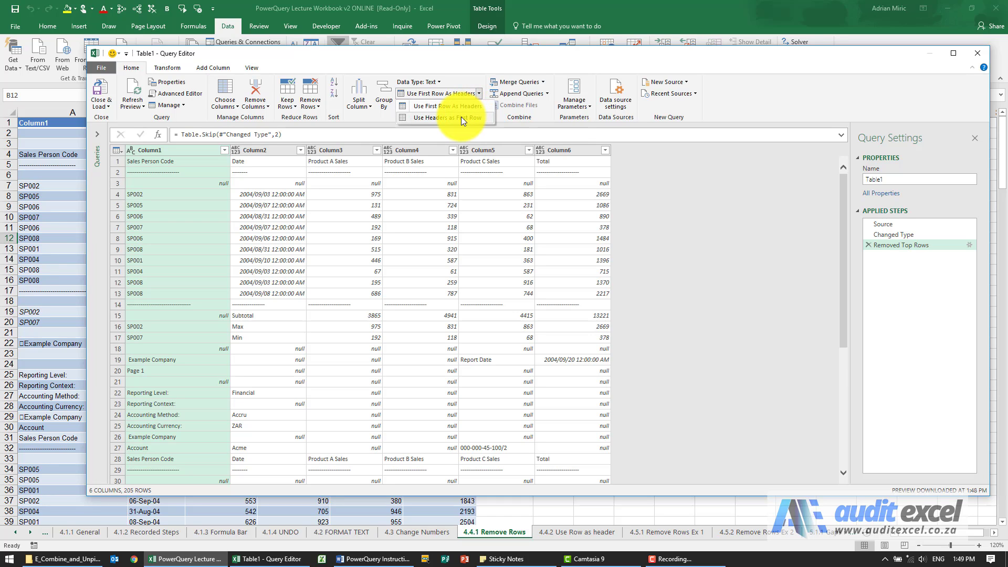
pyautogui.click(478, 95)
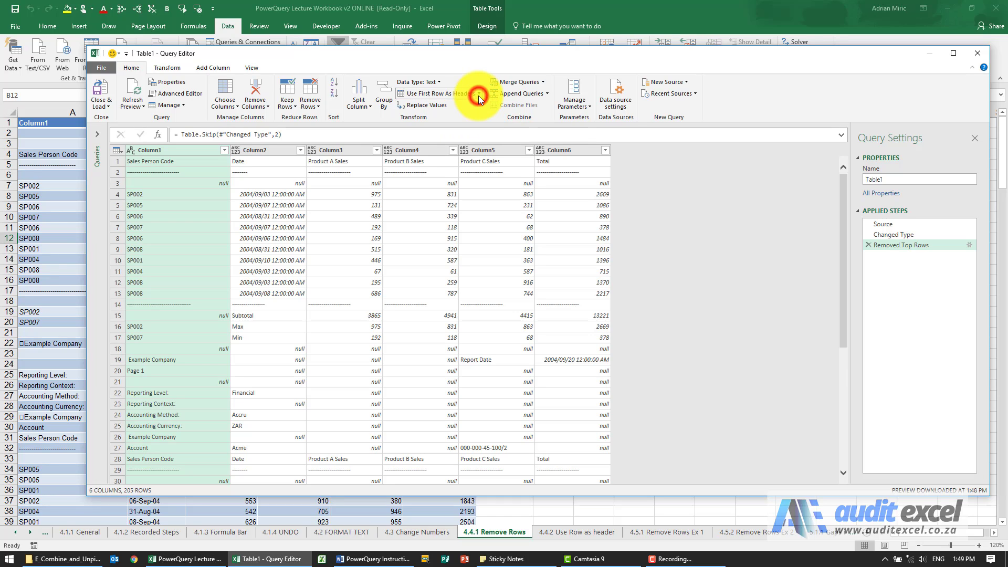
pyautogui.click(435, 93)
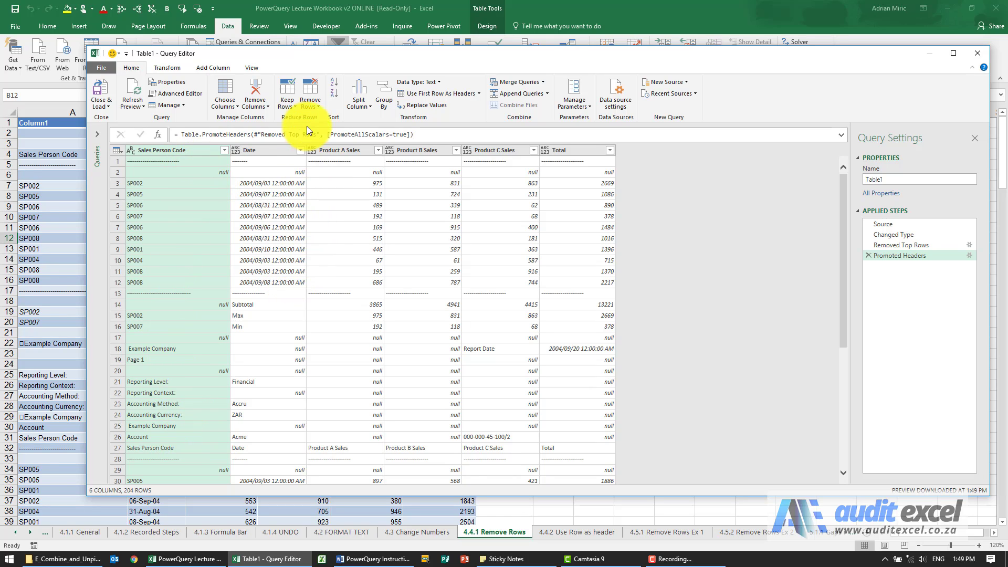
pyautogui.click(315, 103)
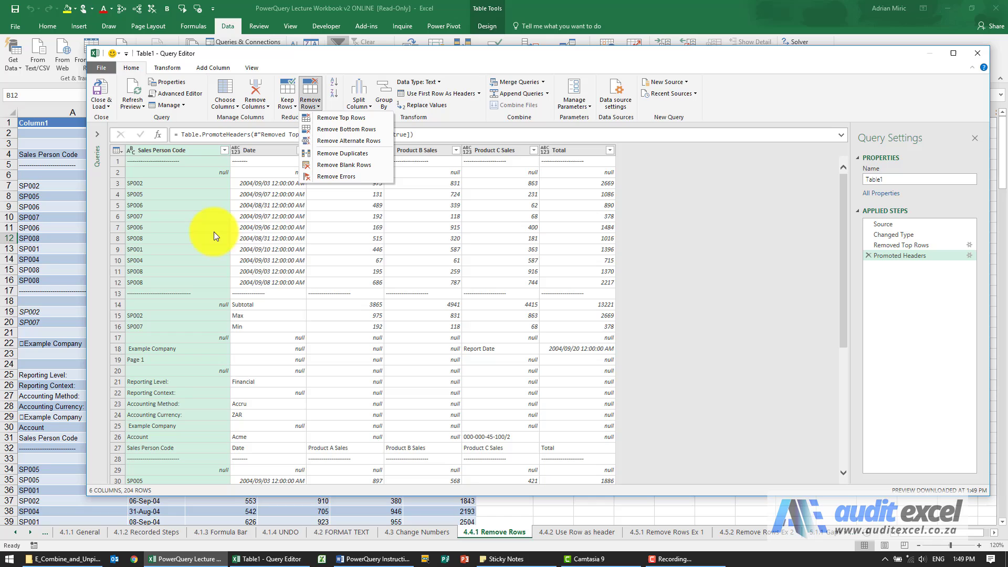
pyautogui.click(308, 106)
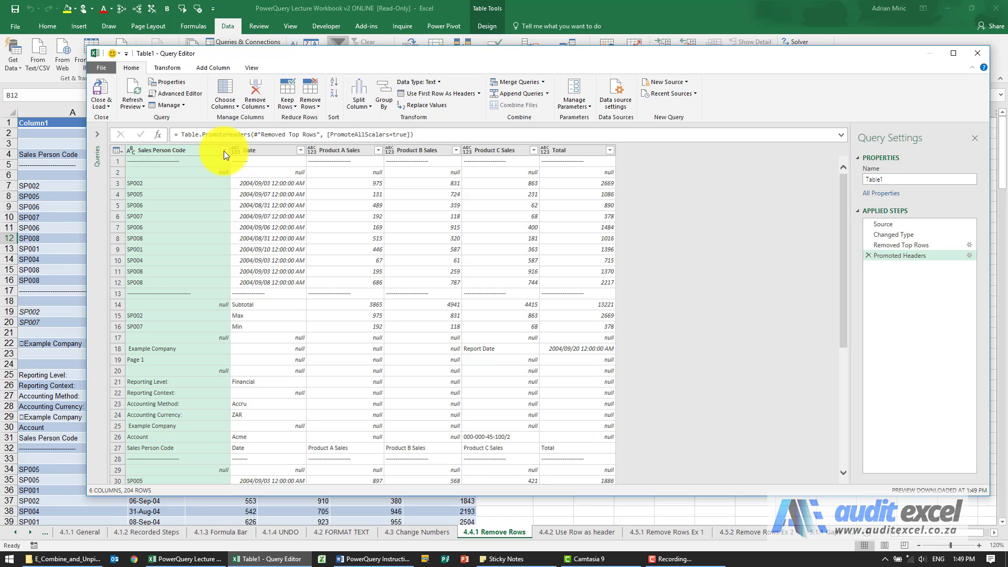
# Step: Filter Sales Person Code to SP001 through SP008 only, cutting the table to 96 rows
pyautogui.click(212, 184)
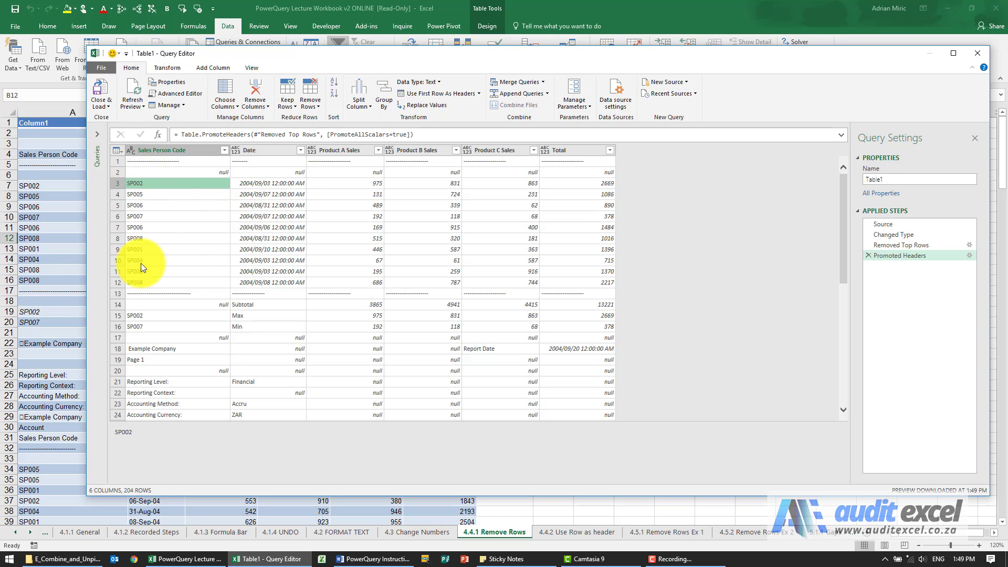
pyautogui.click(227, 151)
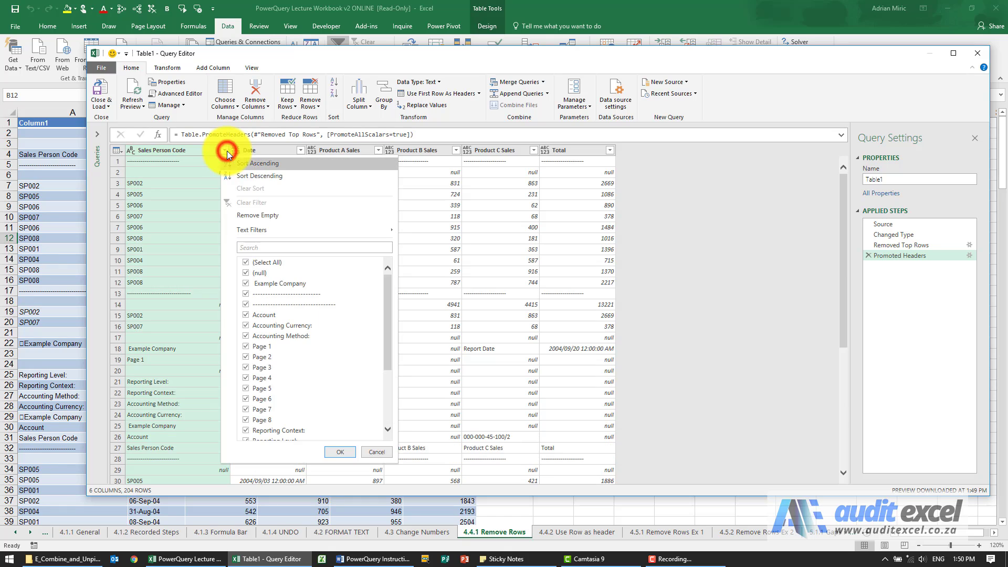
pyautogui.click(247, 262)
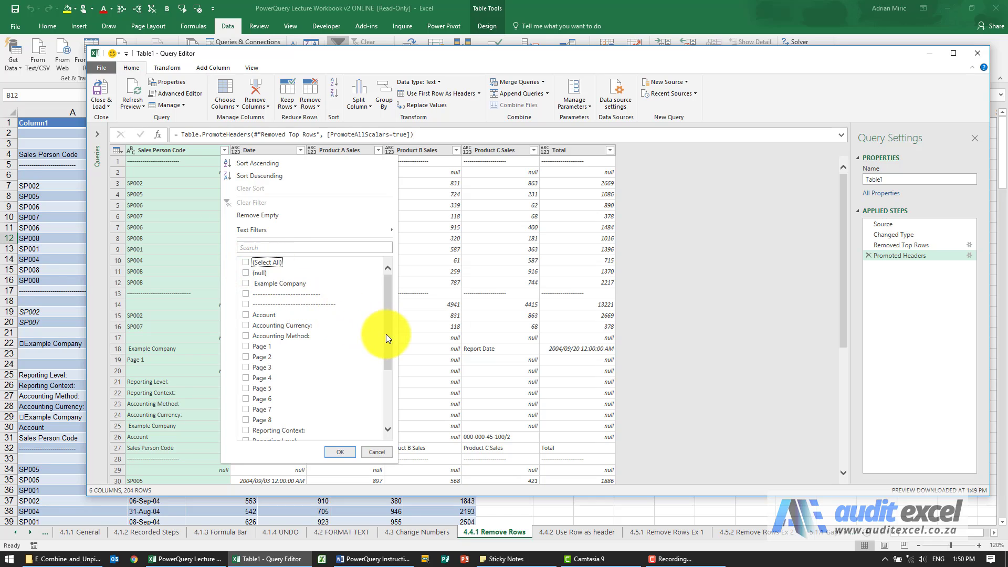
pyautogui.moveTo(386, 335); pyautogui.dragTo(378, 424)
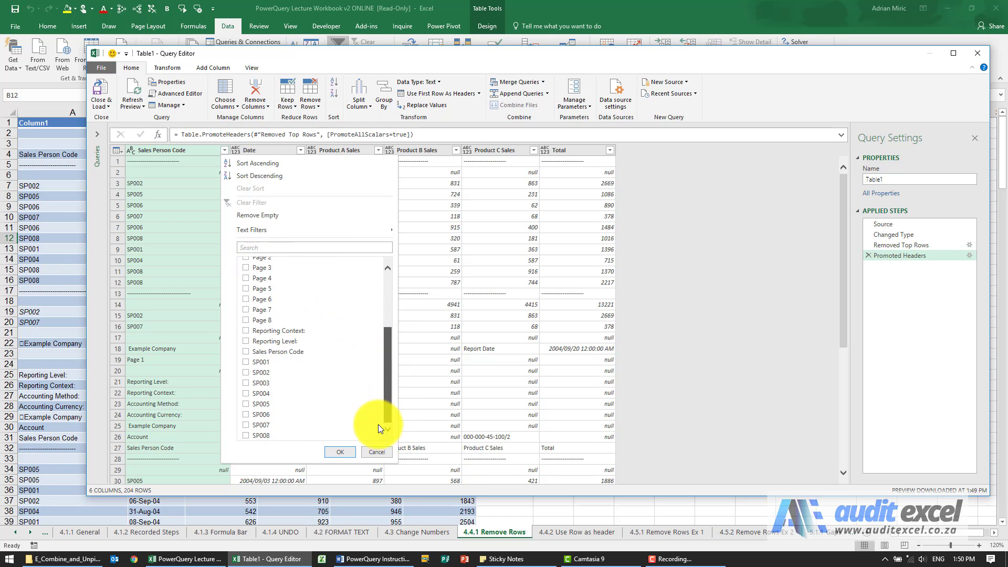
pyautogui.click(245, 352)
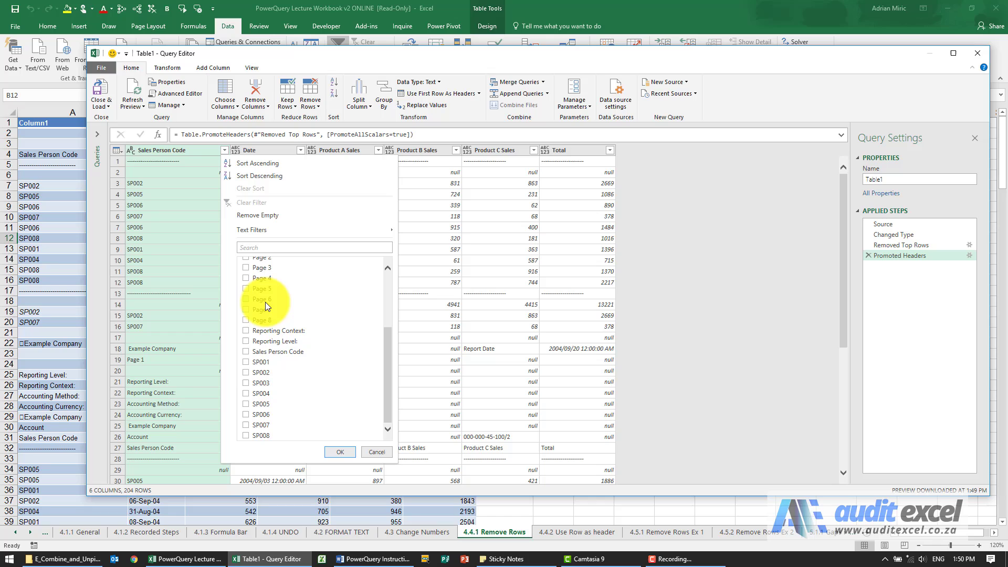
pyautogui.click(245, 362)
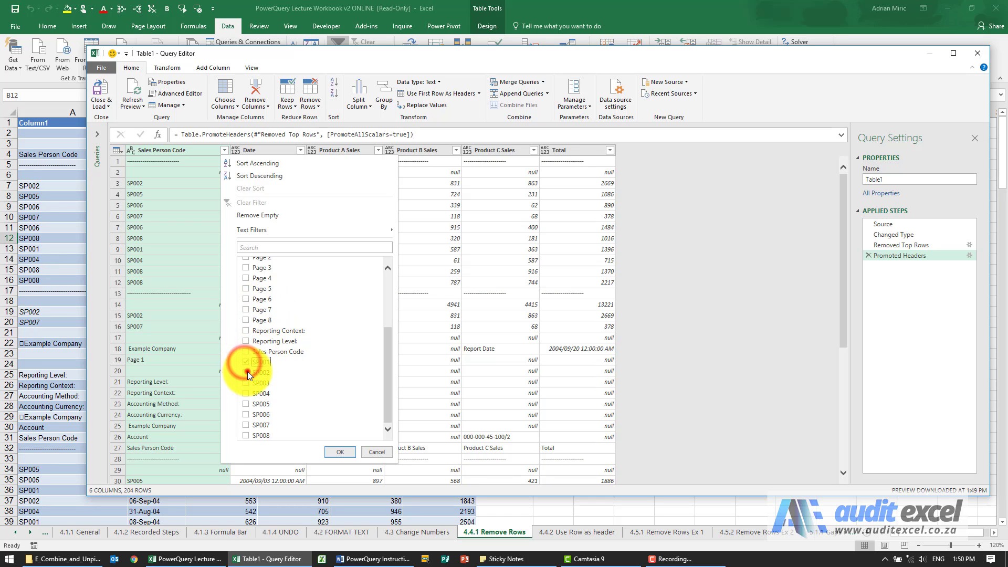
pyautogui.click(247, 383)
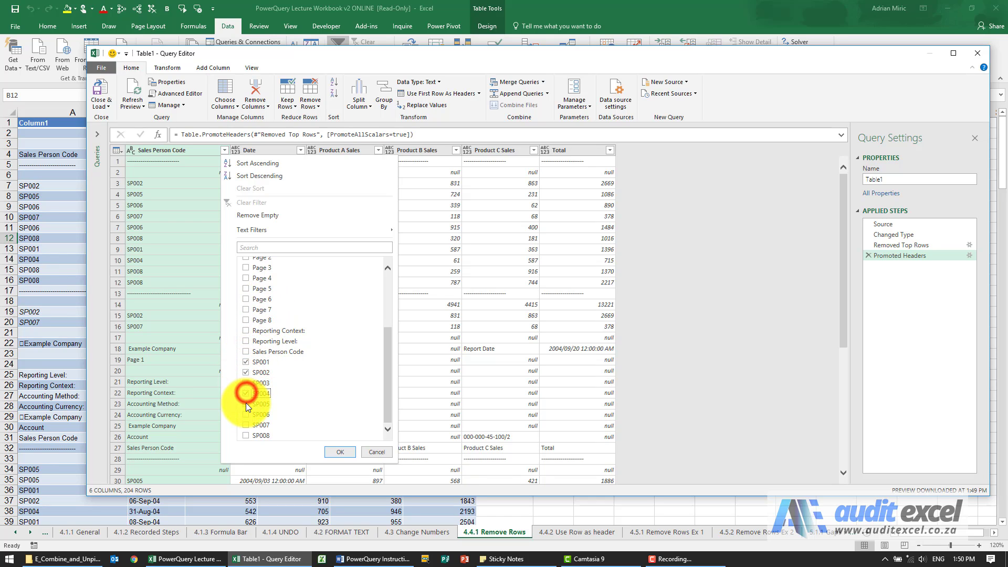
pyautogui.click(245, 404)
pyautogui.click(245, 424)
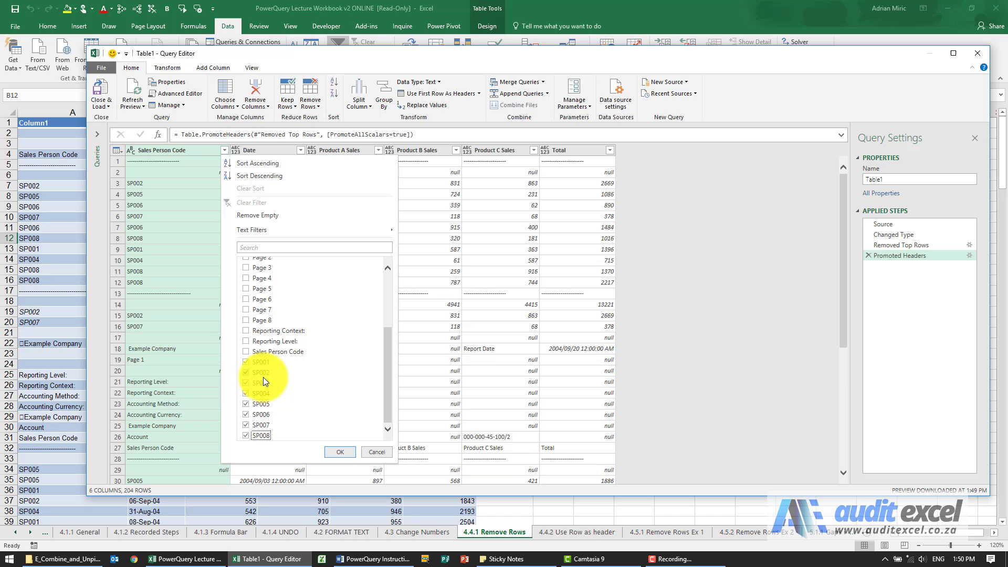
pyautogui.click(335, 454)
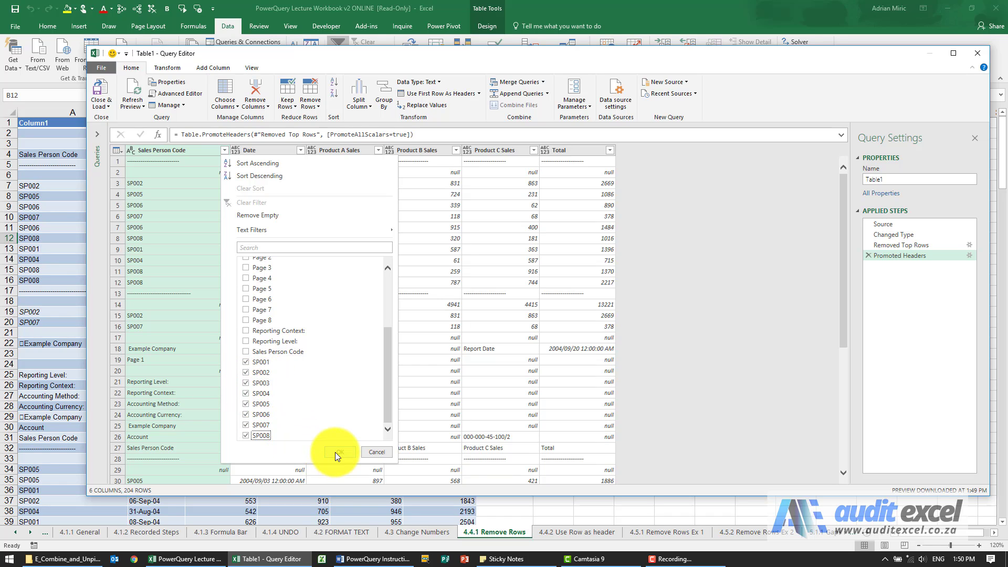
pyautogui.click(335, 452)
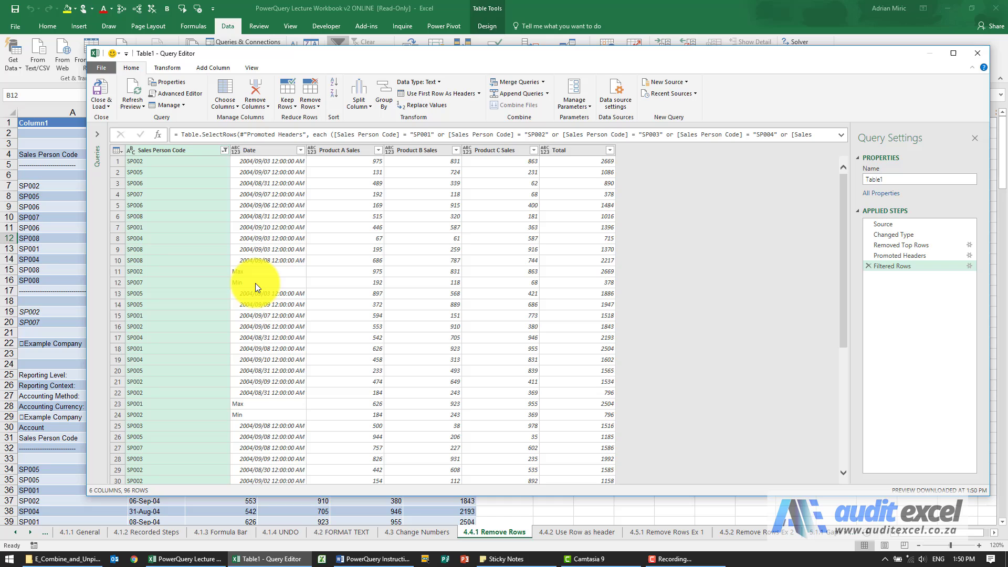
# Step: Exclude Max and Min in the Date column filter, leaving 80 rows
pyautogui.click(302, 150)
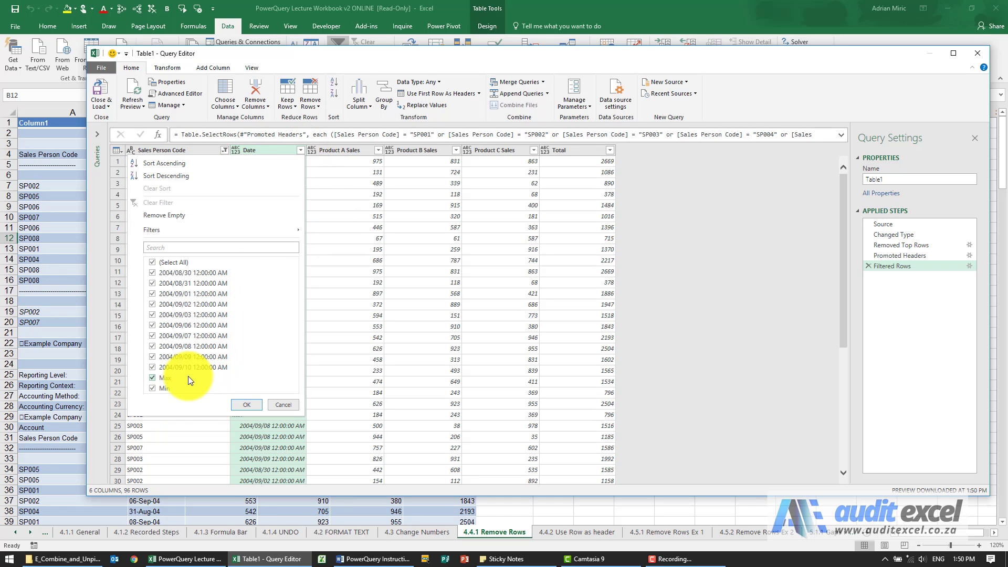
pyautogui.click(152, 379)
pyautogui.click(153, 391)
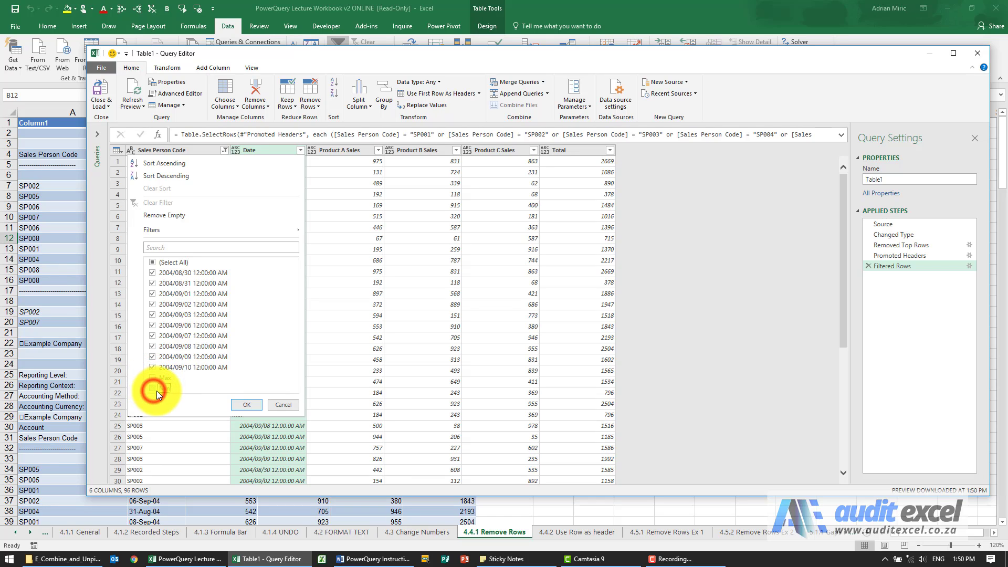
pyautogui.click(244, 404)
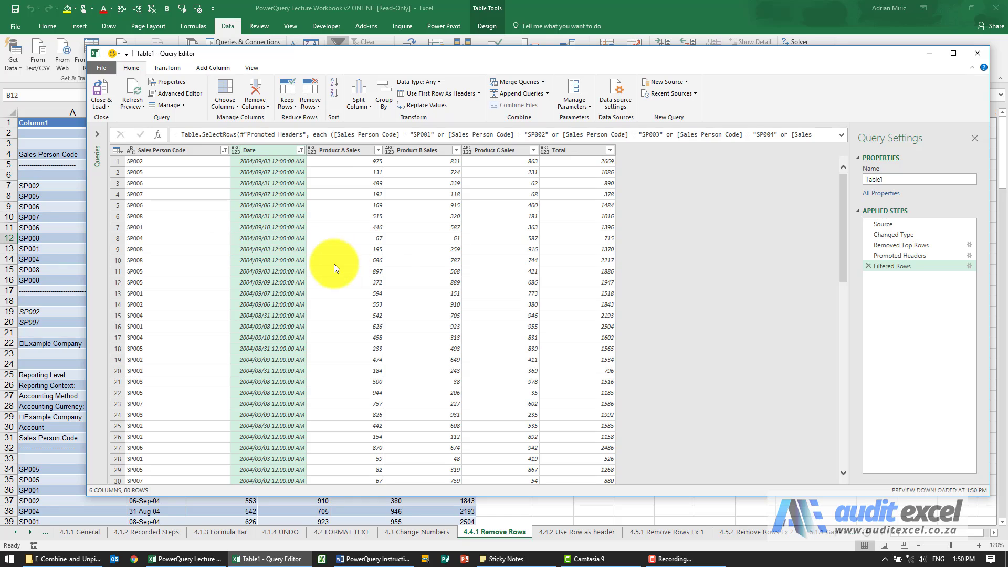
pyautogui.click(888, 225)
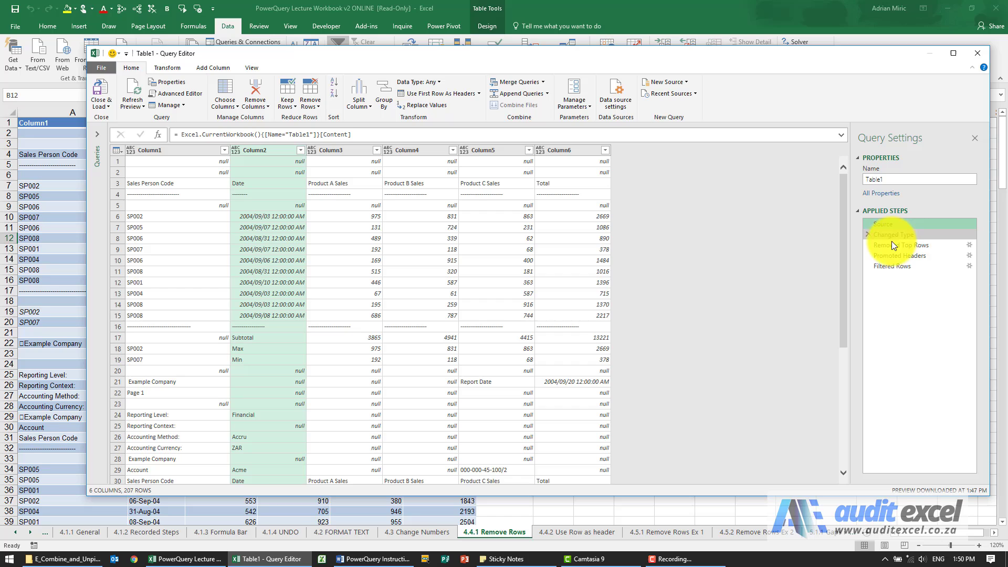
pyautogui.click(900, 262)
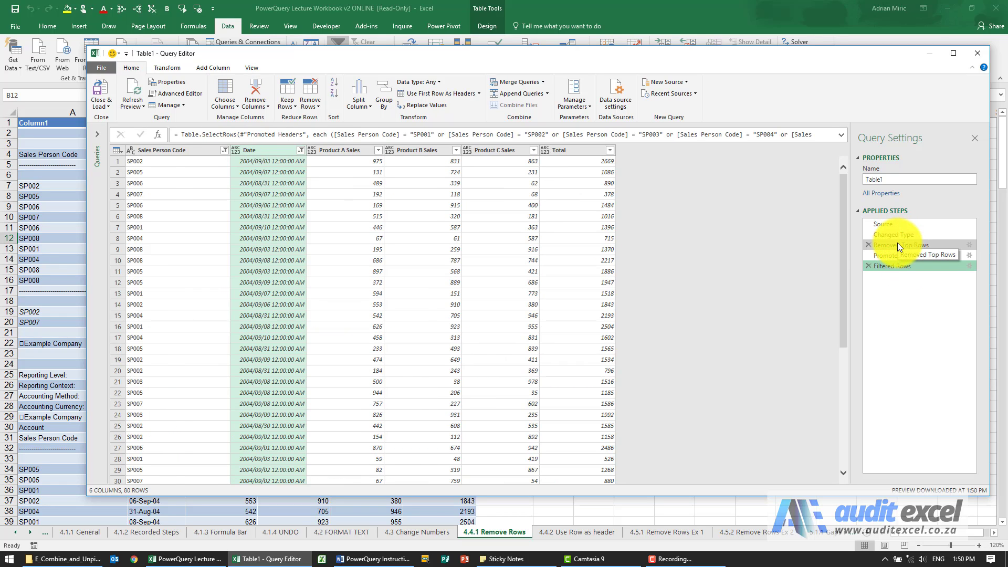
pyautogui.click(897, 242)
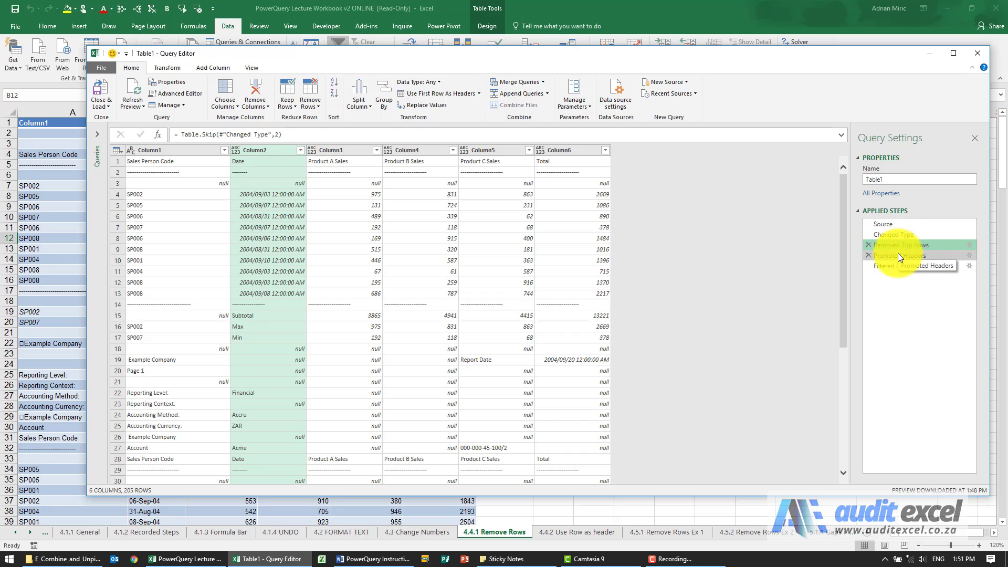
pyautogui.click(898, 253)
pyautogui.click(892, 266)
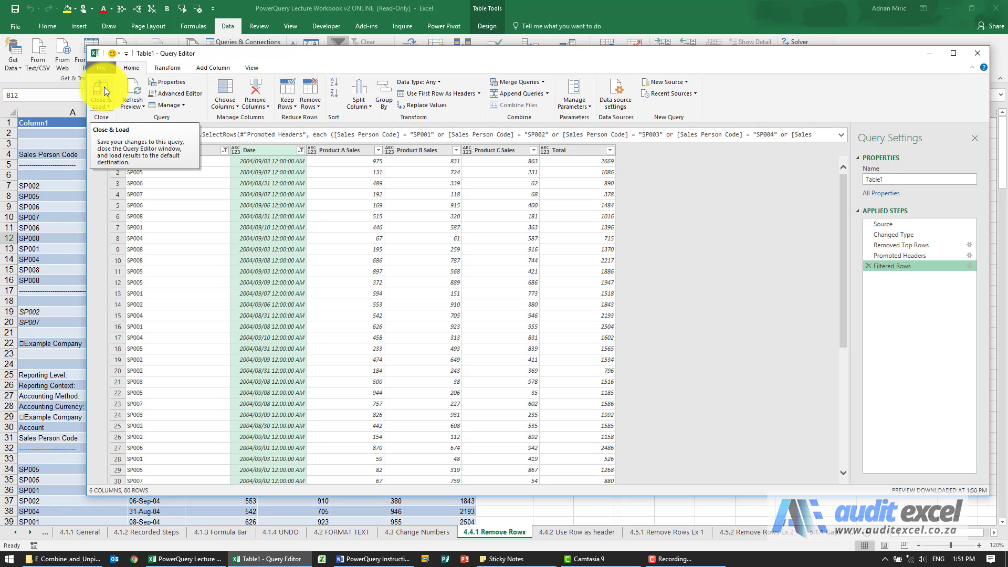
pyautogui.click(132, 93)
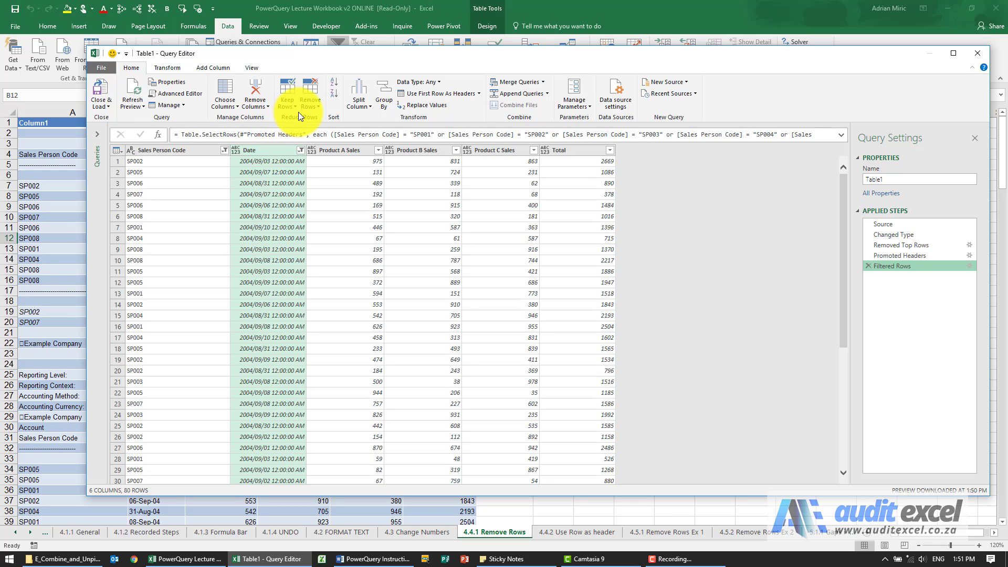
pyautogui.click(310, 102)
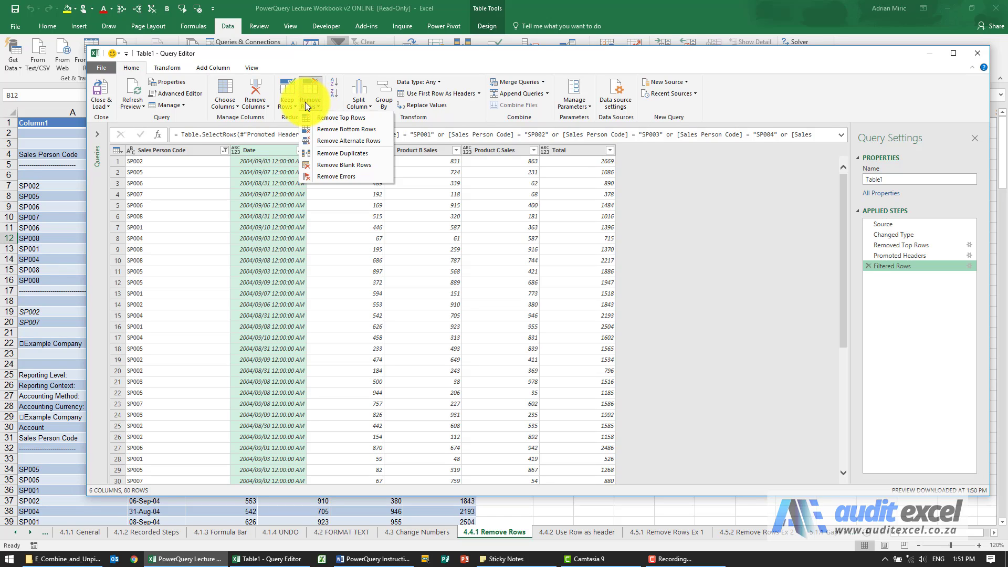
pyautogui.click(290, 105)
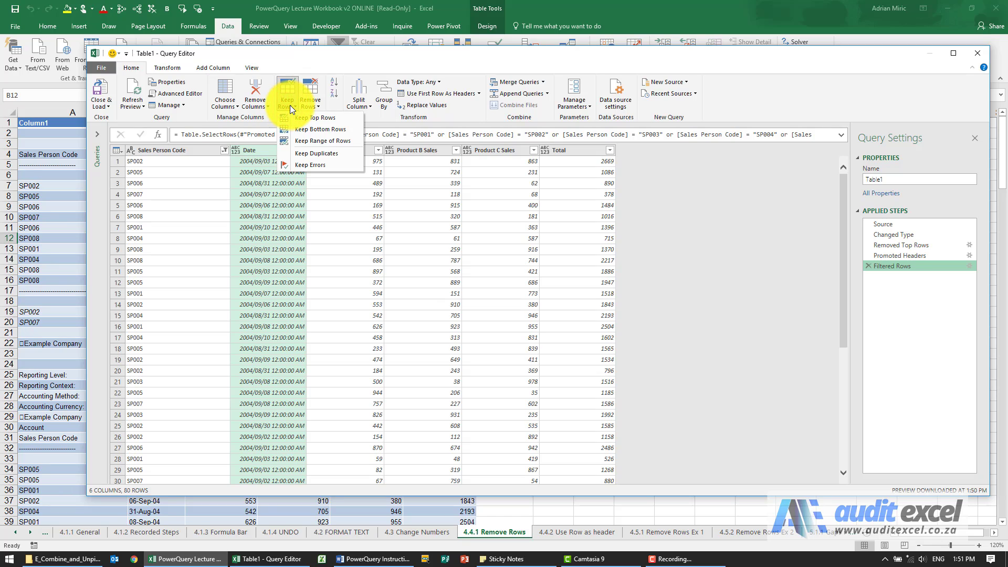
pyautogui.click(306, 106)
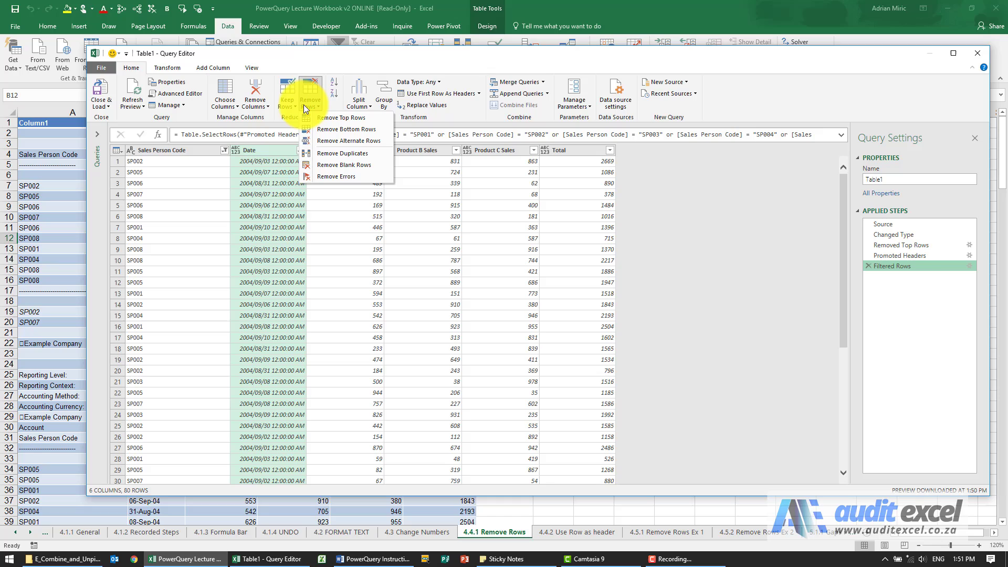
pyautogui.click(291, 103)
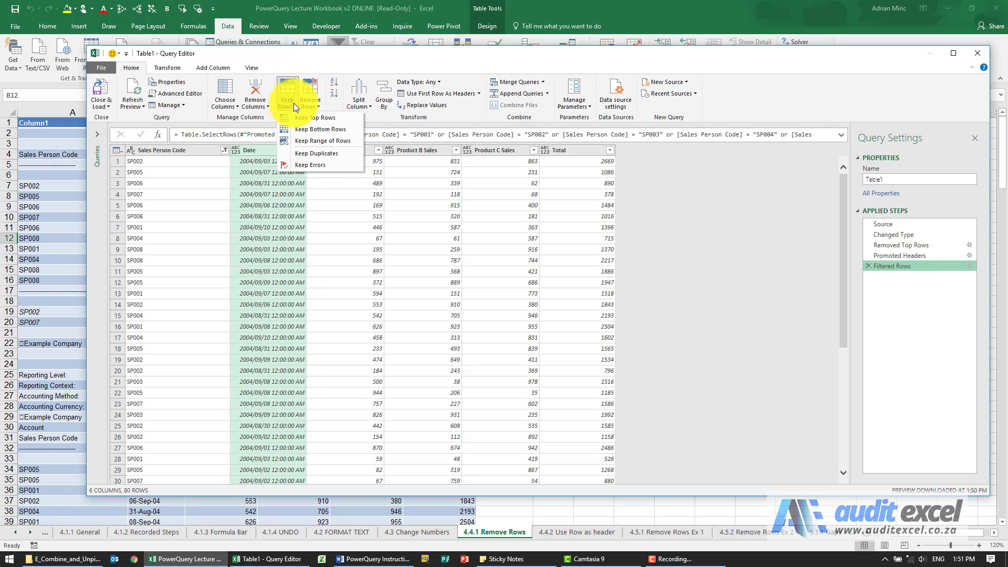
pyautogui.click(306, 104)
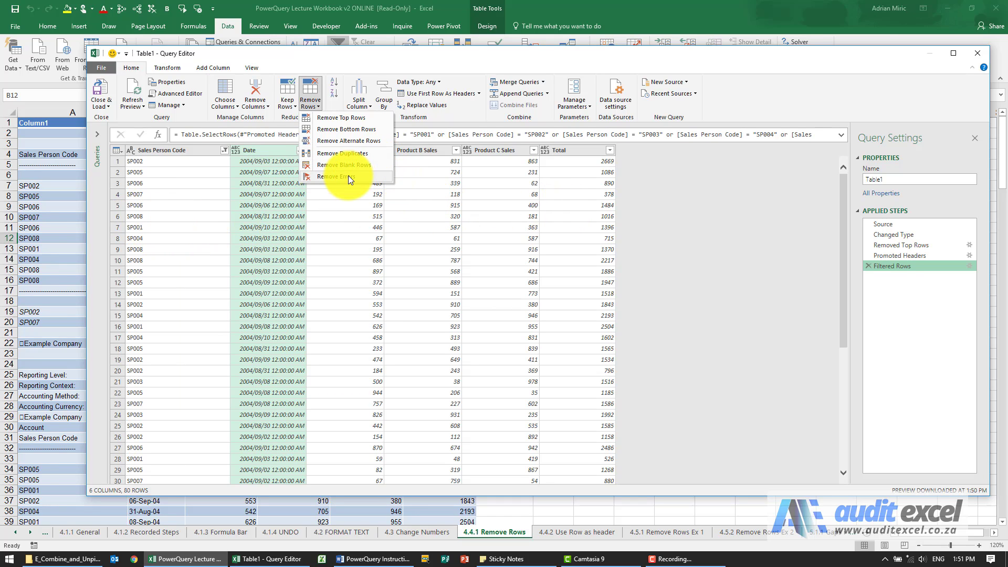
pyautogui.click(291, 104)
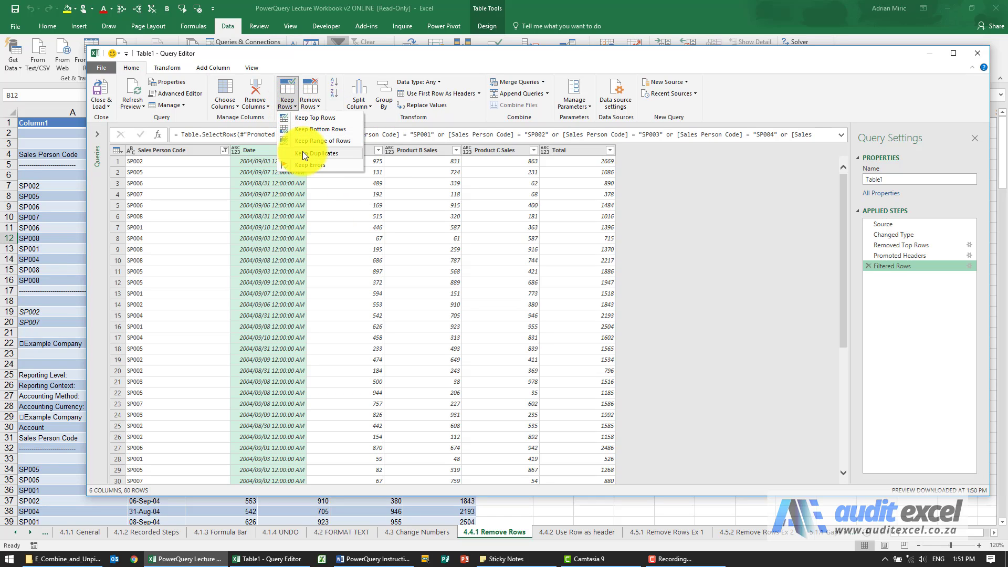
pyautogui.click(292, 104)
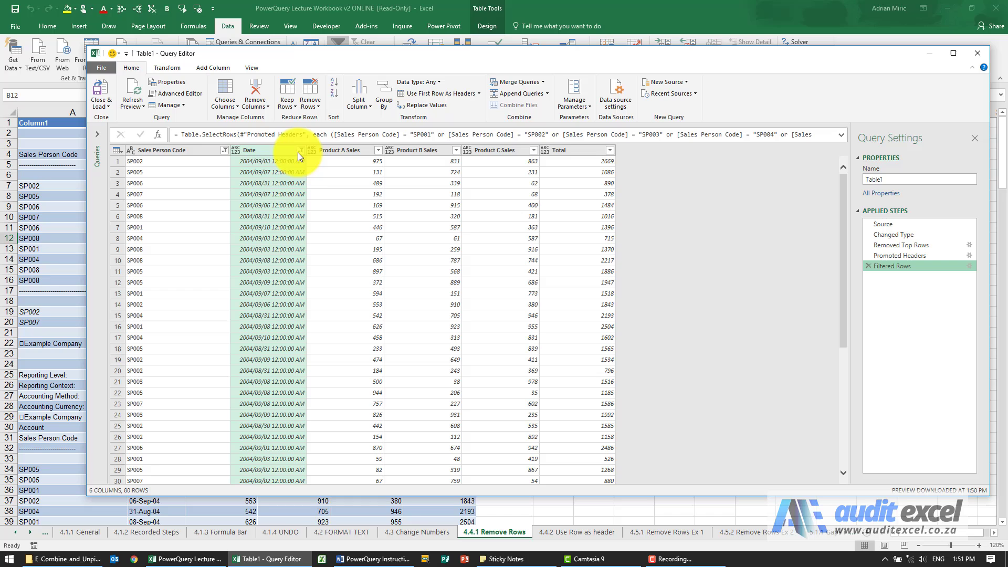
# Step: Close & Load the query to a new sheet, then compare it with the original report sheet
pyautogui.click(103, 89)
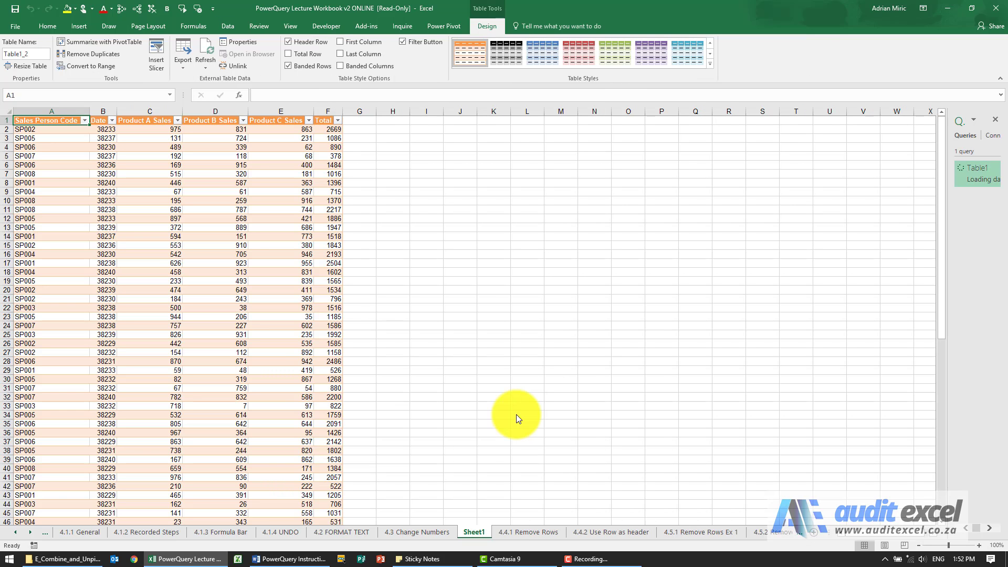
pyautogui.click(513, 531)
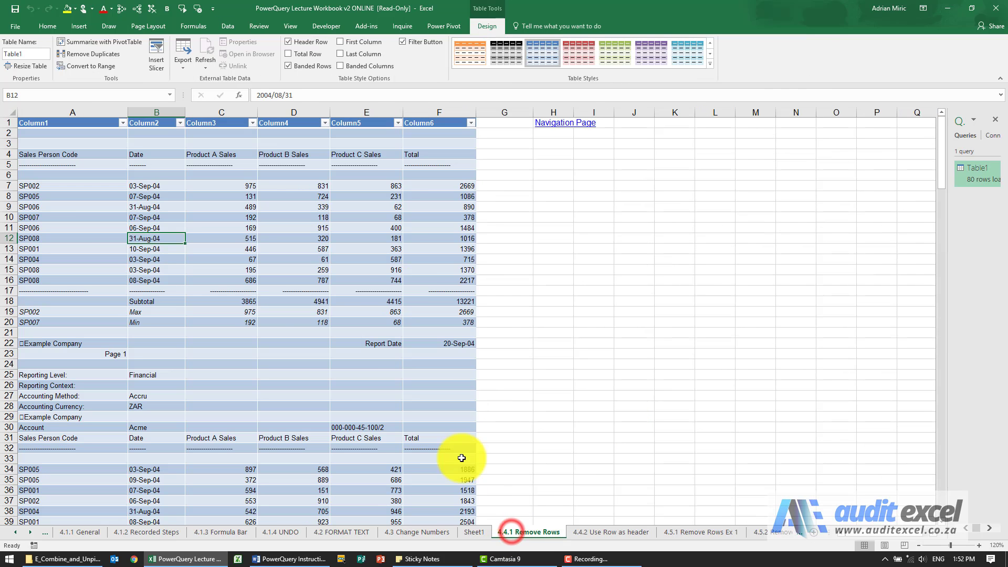
pyautogui.click(475, 532)
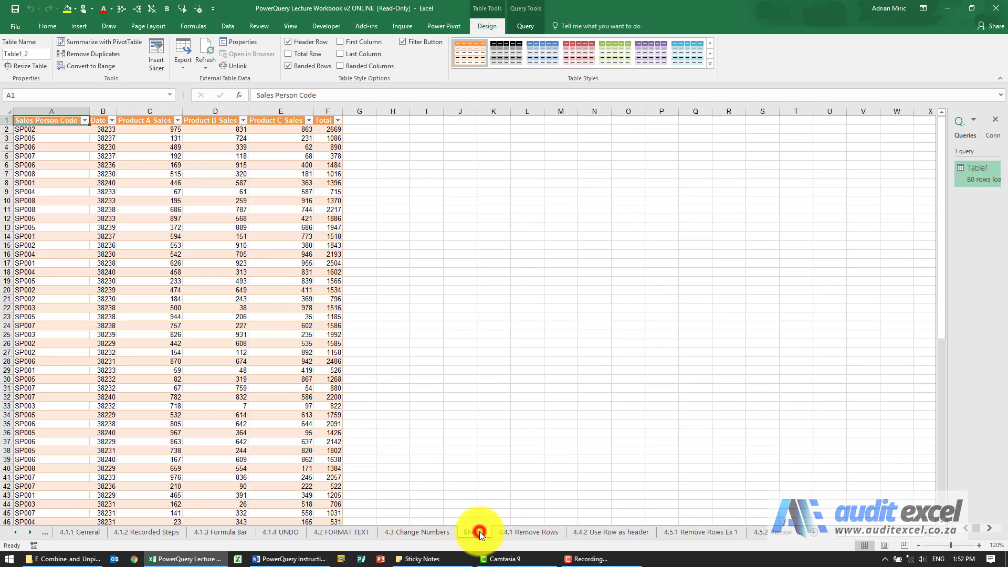